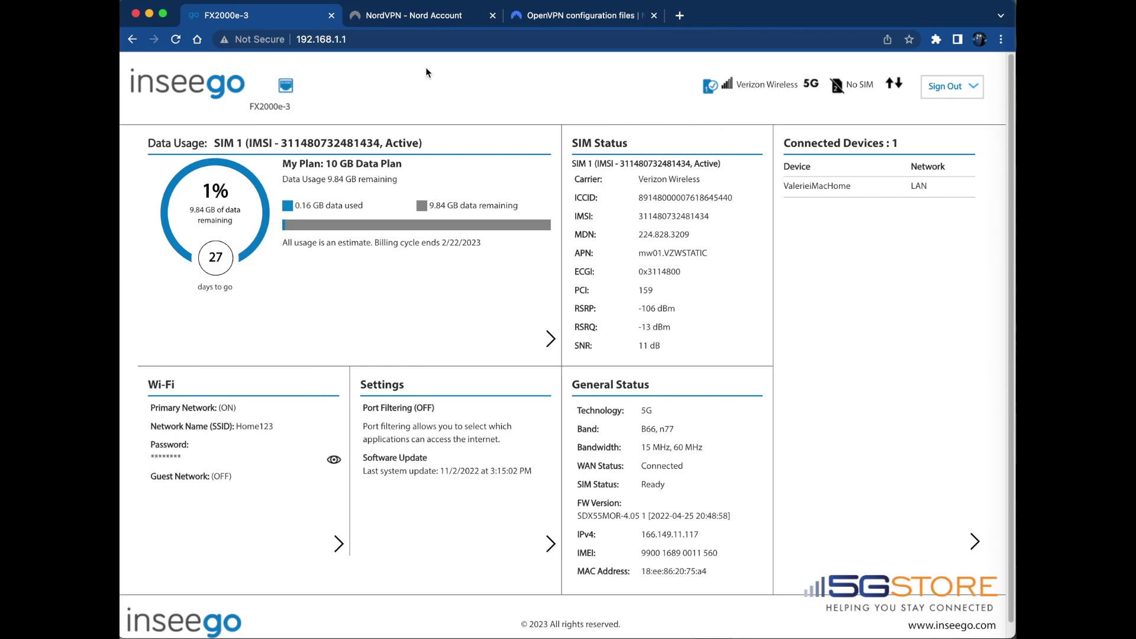
- Switch to the 'NordVPN - Nord Account' tab showing the active service
left_click(429, 22)
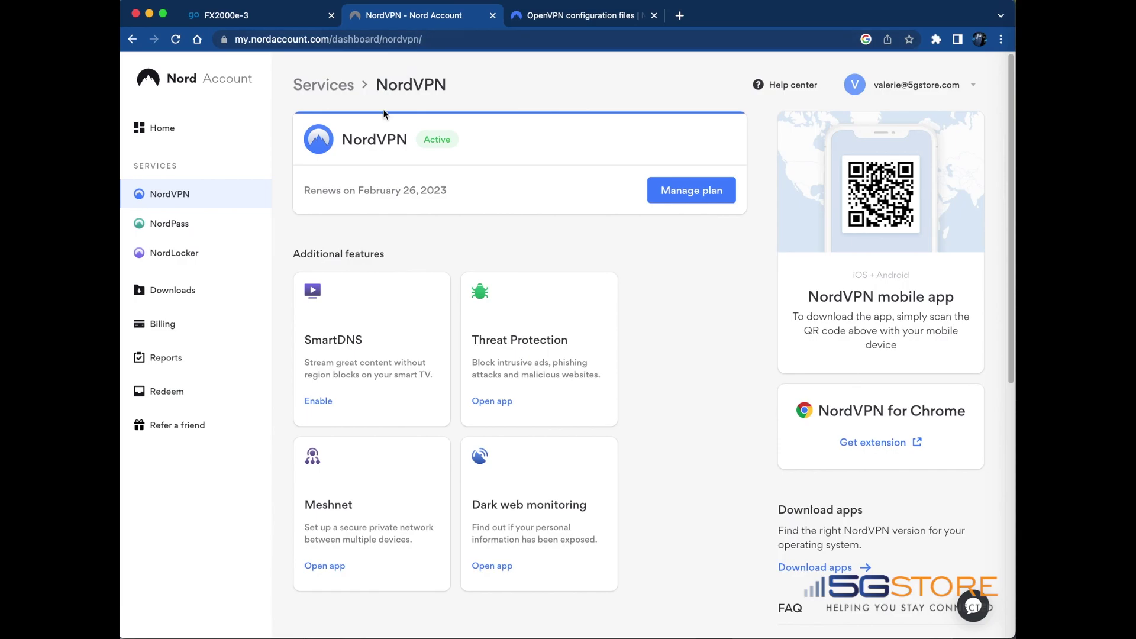
scroll(327, 347, "down", 3)
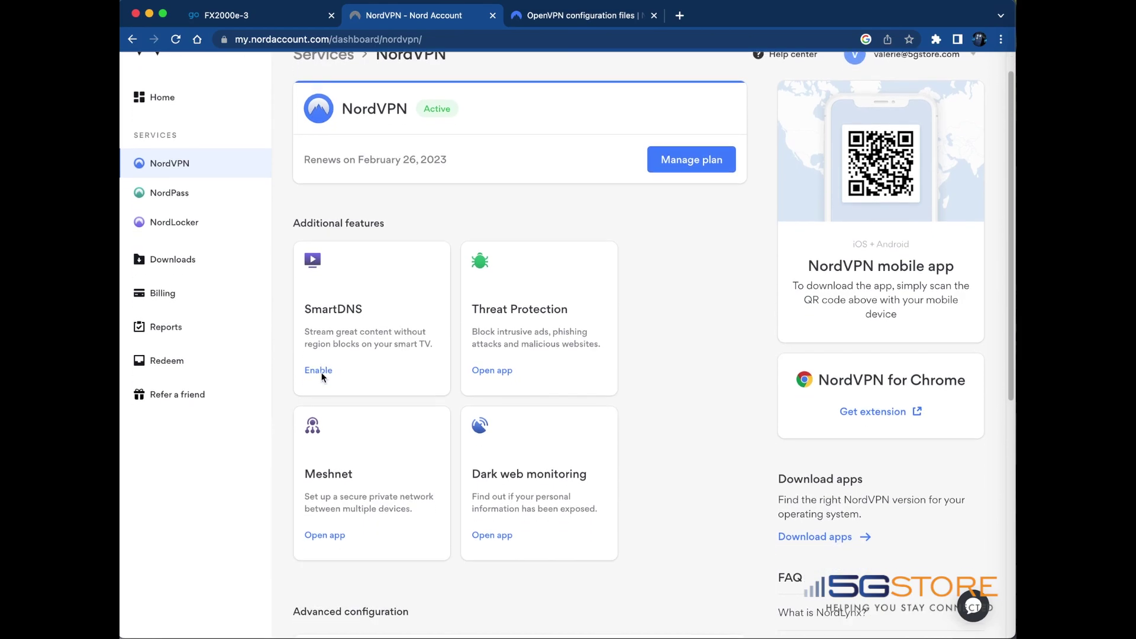
scroll(321, 377, "down", 3)
scroll(322, 376, "down", 2)
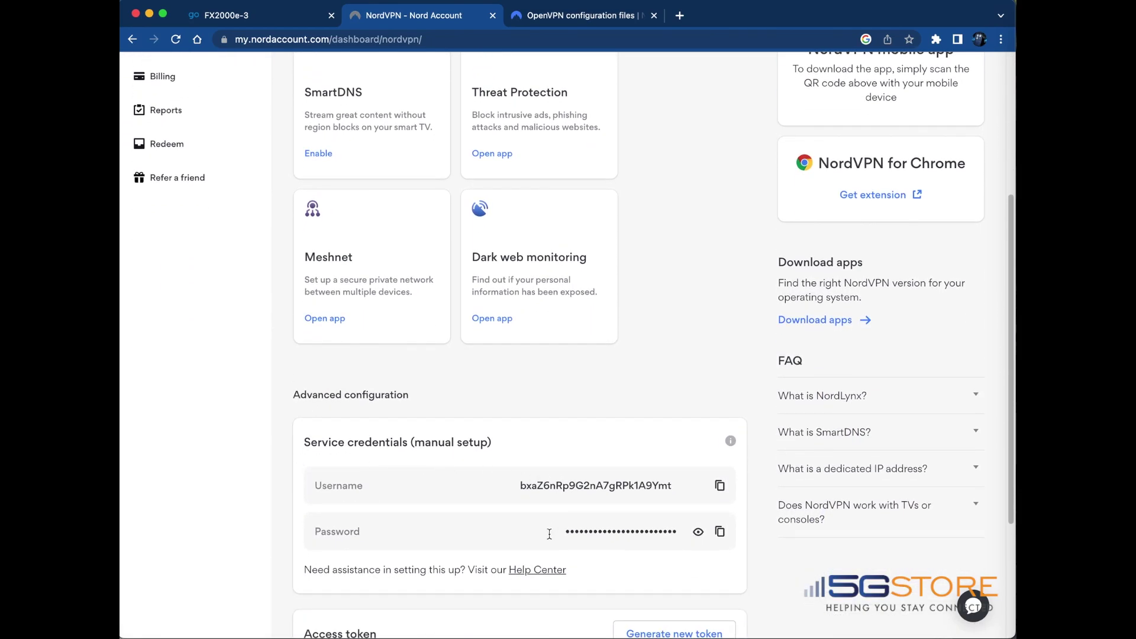
- Go to the NordVPN OpenVPN configuration files page after finding the service credentials
left_click(581, 19)
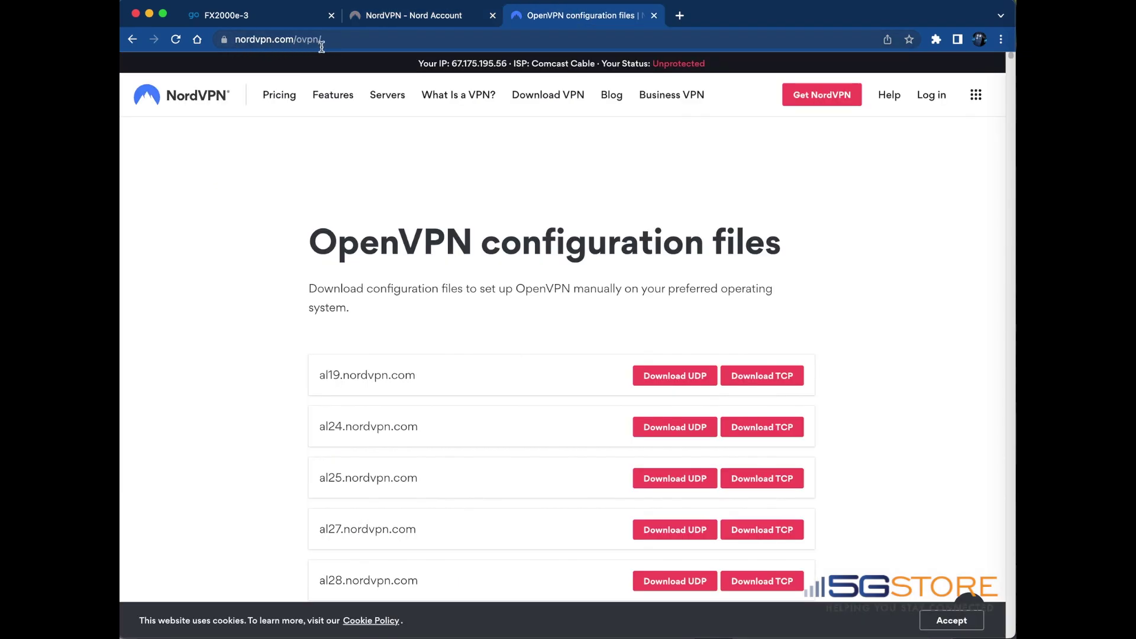
scroll(305, 309, "down", 2)
scroll(305, 310, "down", 5)
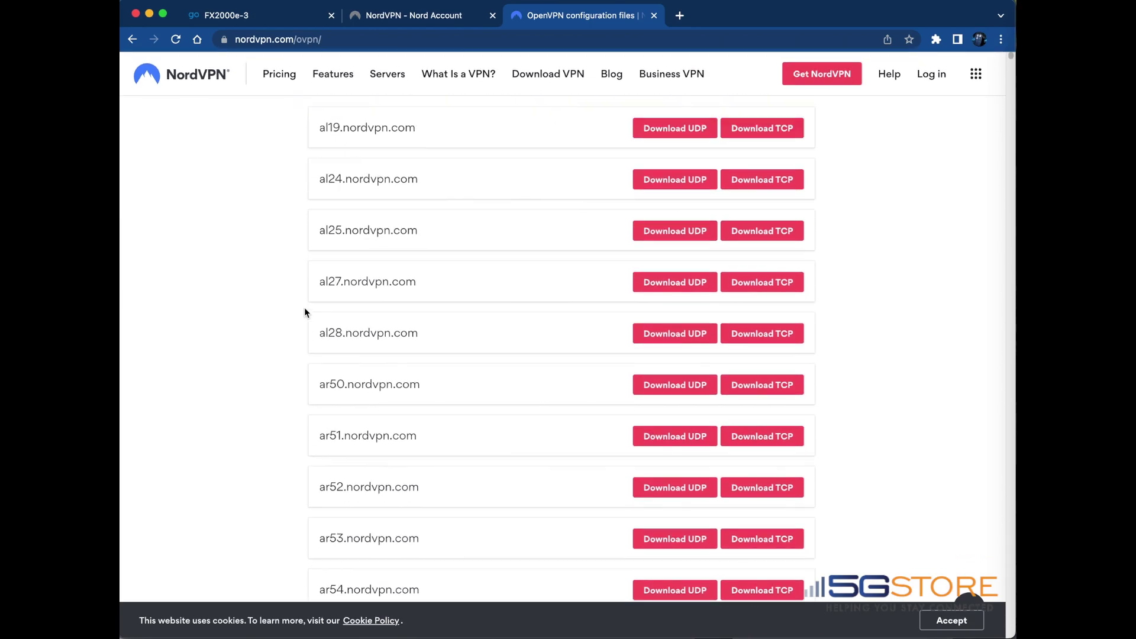
scroll(306, 311, "down", 15)
mouse_move(1005, 81)
left_mouse_down()
mouse_move(987, 307)
mouse_move(994, 486)
left_mouse_up()
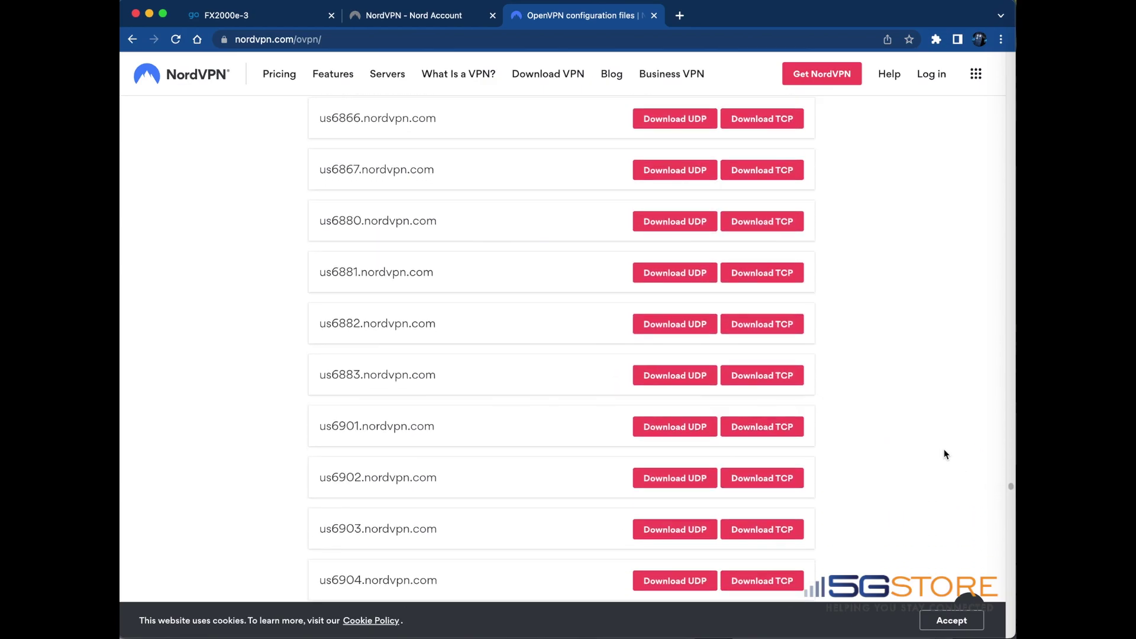
- Download the us6880.nordvpn.com UDP config and return to the FX2000e-3 tab
left_click(685, 221)
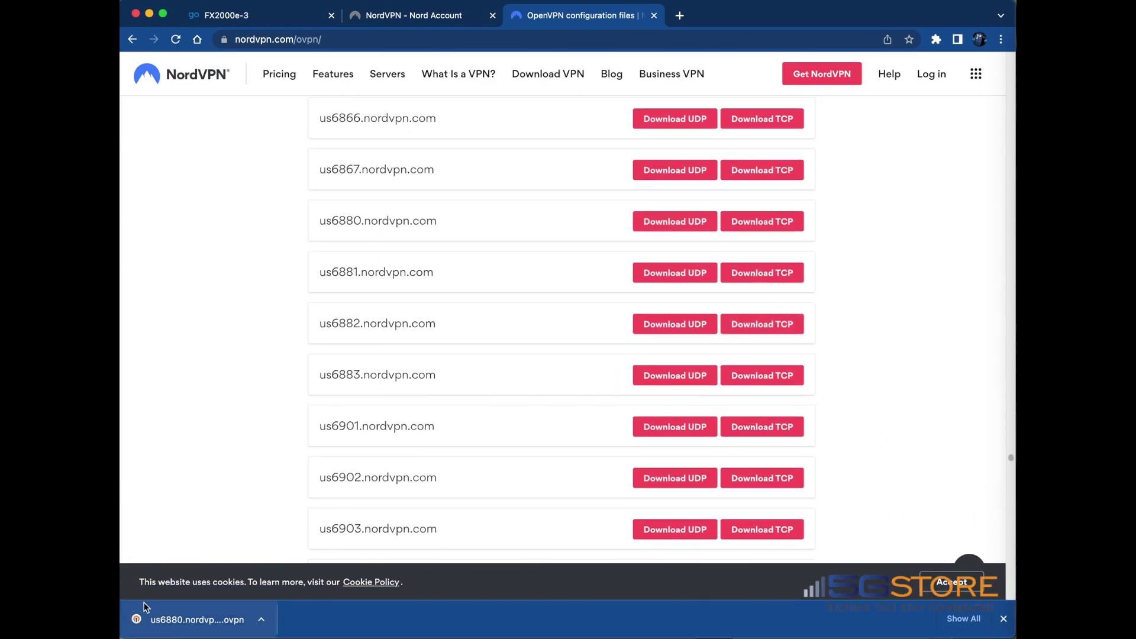
left_click(224, 20)
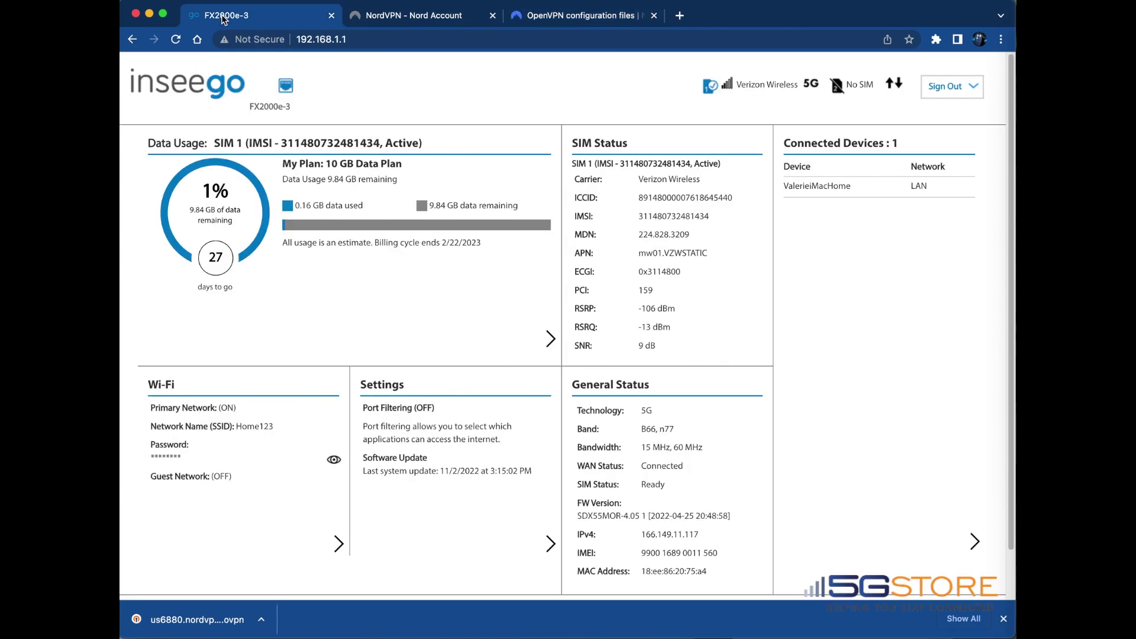
- Open Settings > VPN and bring up the Configure OpenVPN Settings dialog
left_click(548, 551)
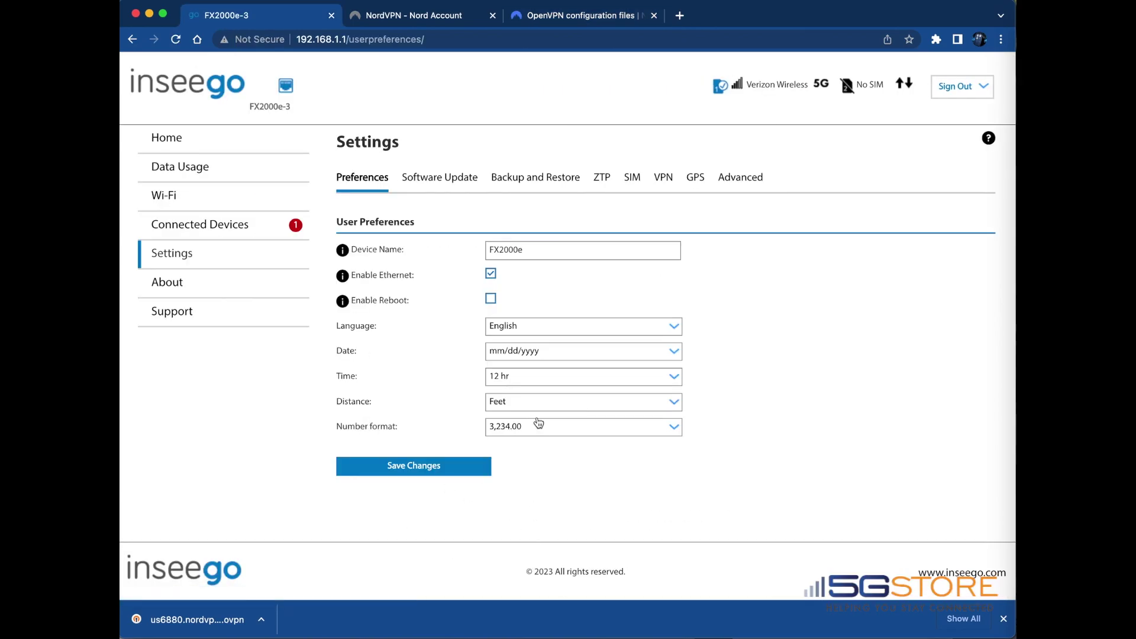
left_click(662, 178)
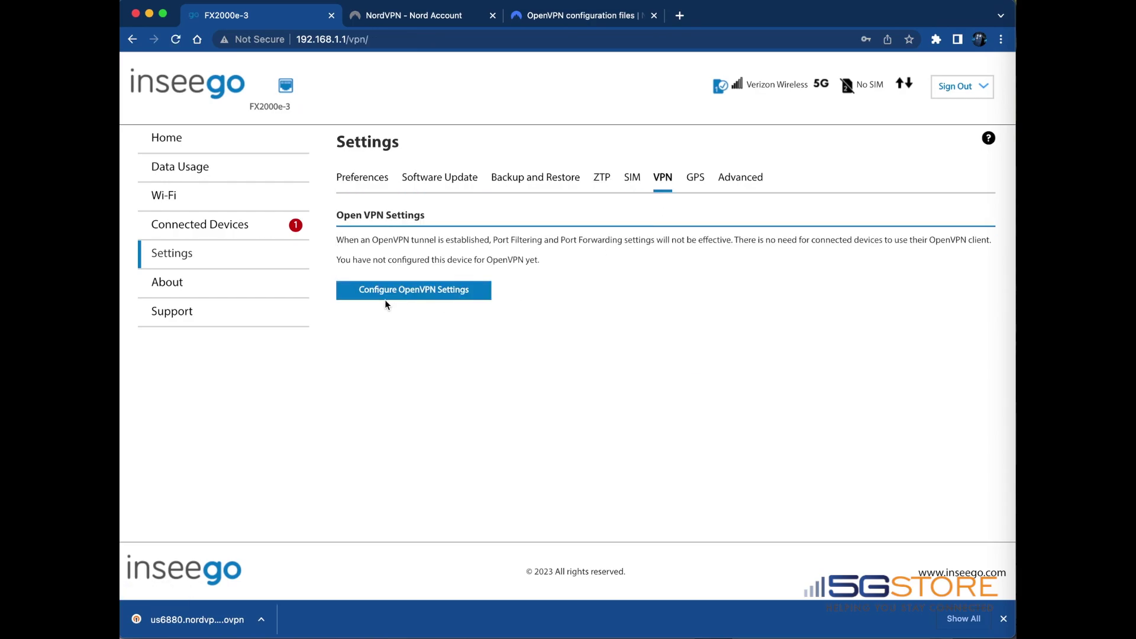
left_click(384, 293)
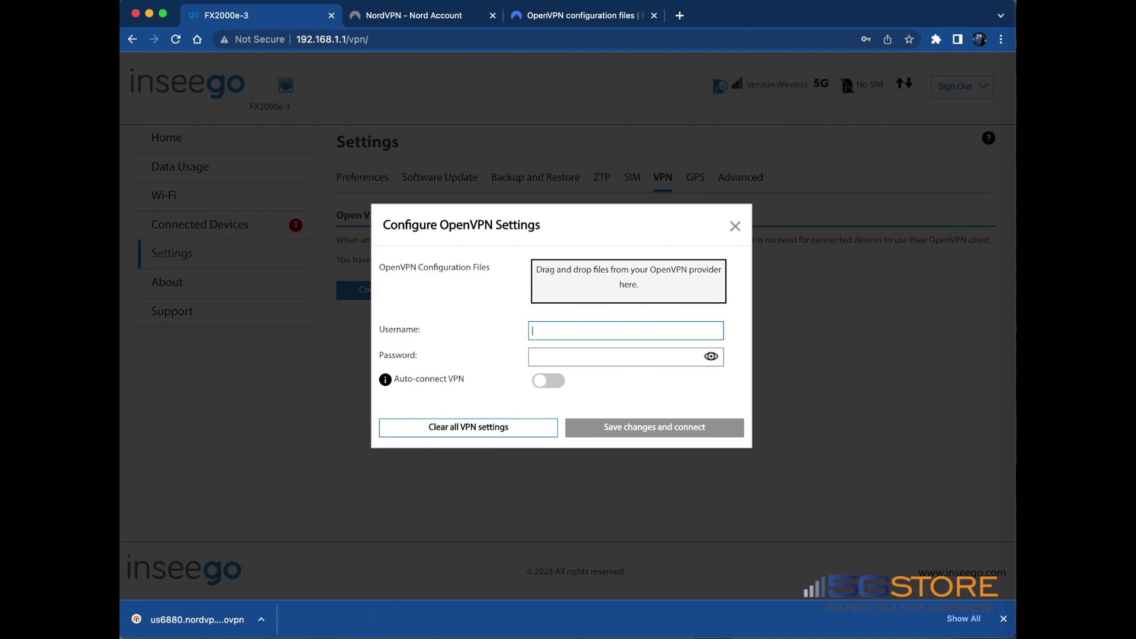
- Drag us6880.nordvpn.com.udp1194.ovpn from Downloads into the OpenVPN drop box
key("super+Tab")
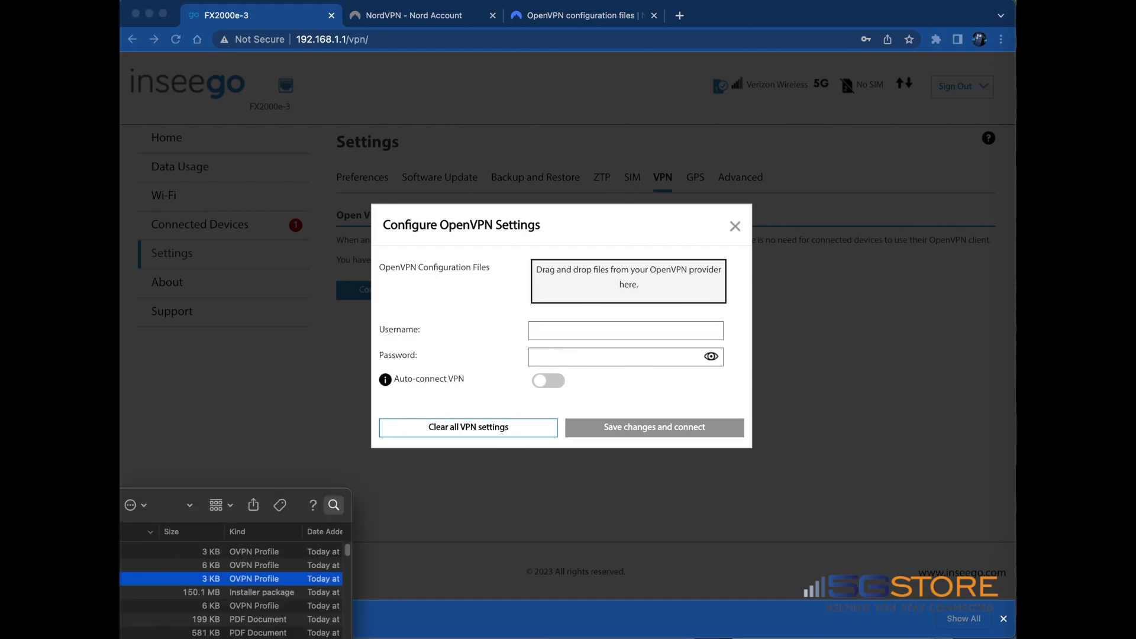
mouse_move(272, 507)
left_mouse_down()
mouse_move(345, 591)
mouse_move(395, 592)
left_mouse_up()
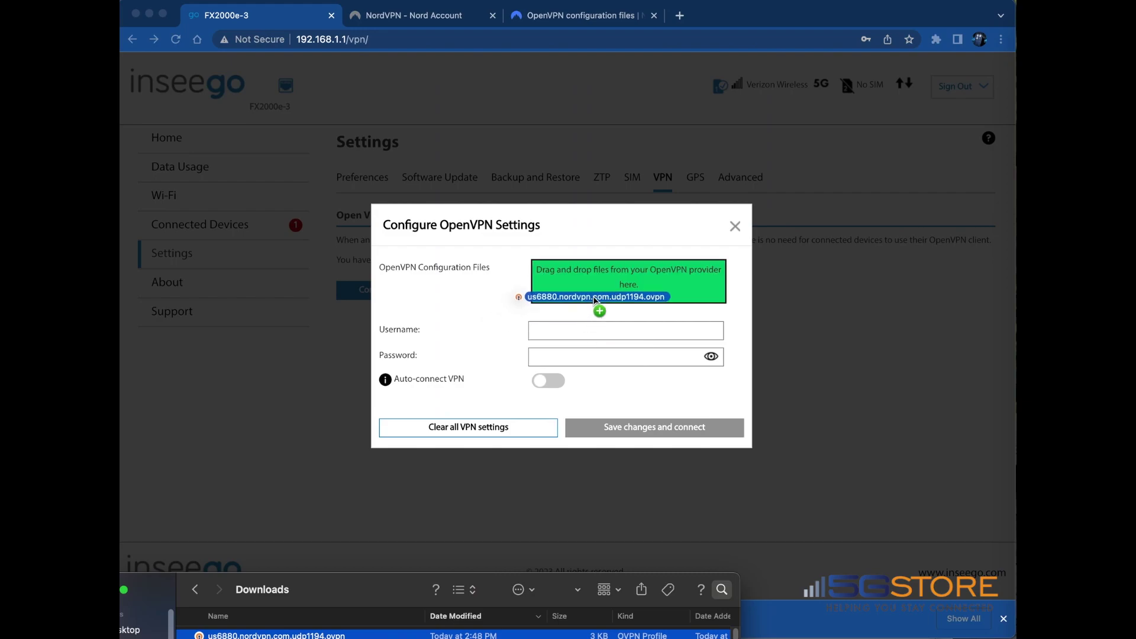
left_click_drag(276, 635, 604, 289)
left_click(554, 311)
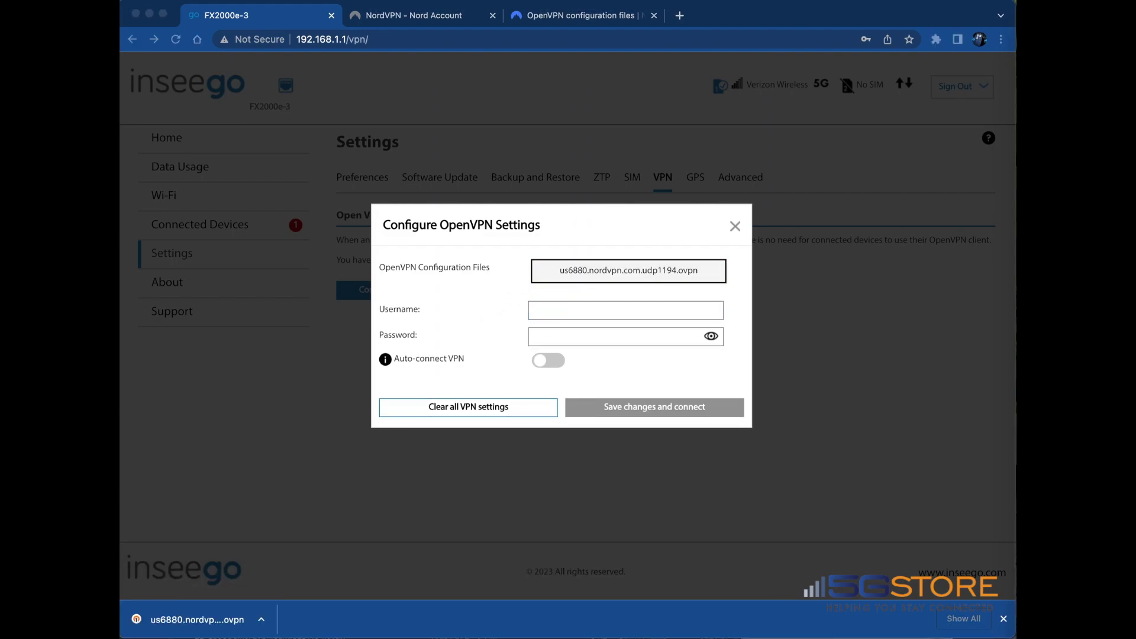
- Paste the NordVPN service password into the Password field
left_click(605, 338)
key("super+v")
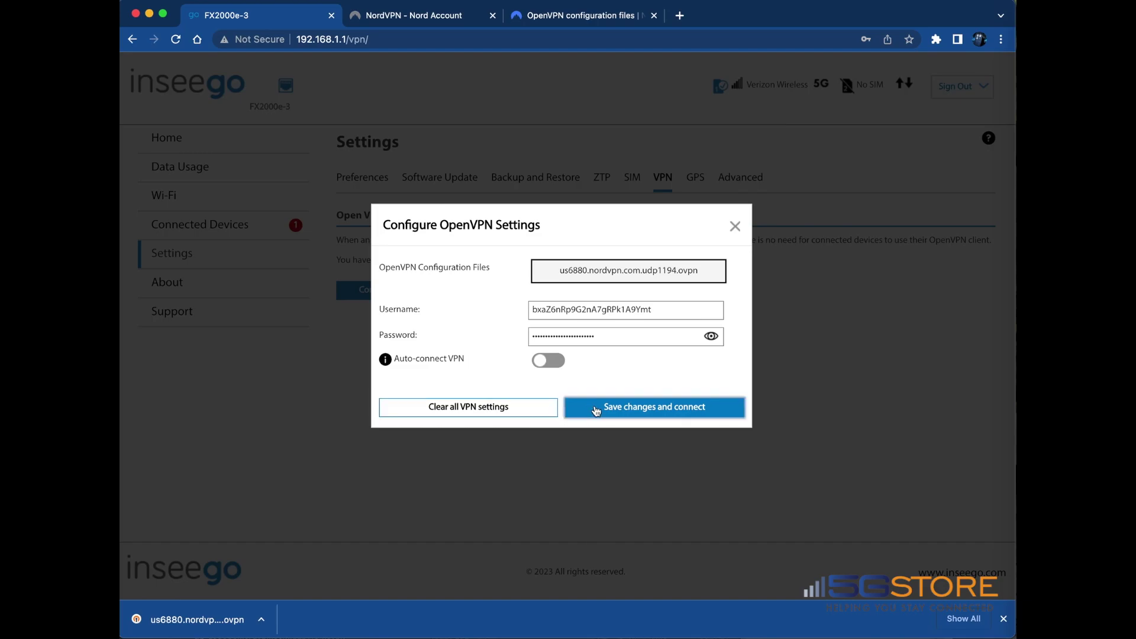
- Save and connect the OpenVPN settings, dismissing Chrome's save-password prompt
left_click(620, 407)
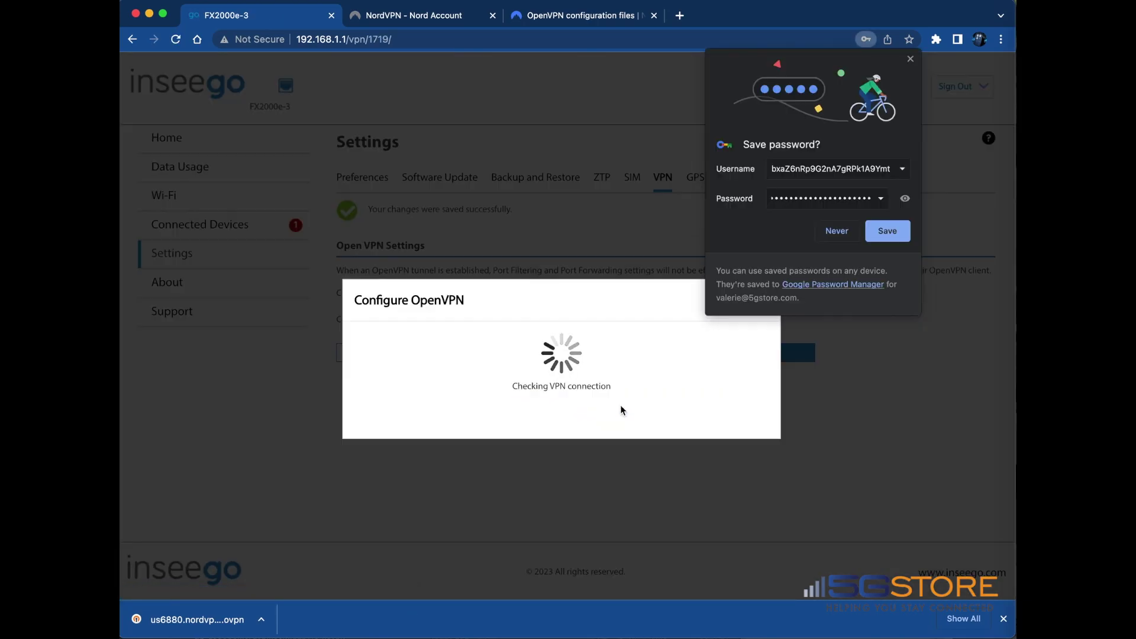
left_click(911, 58)
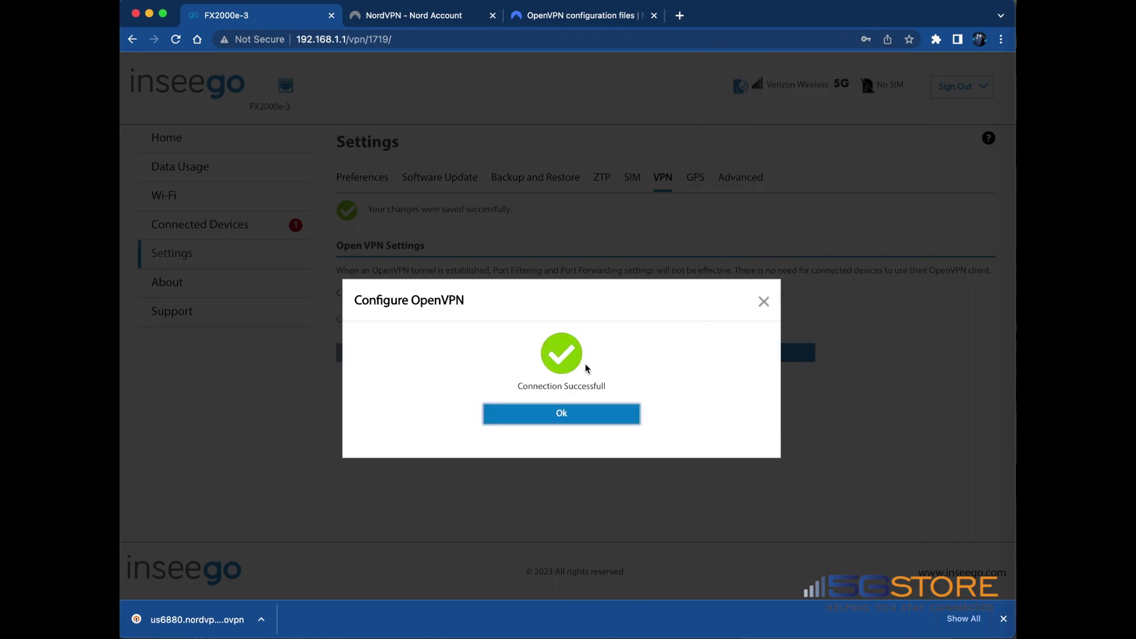
left_click(616, 414)
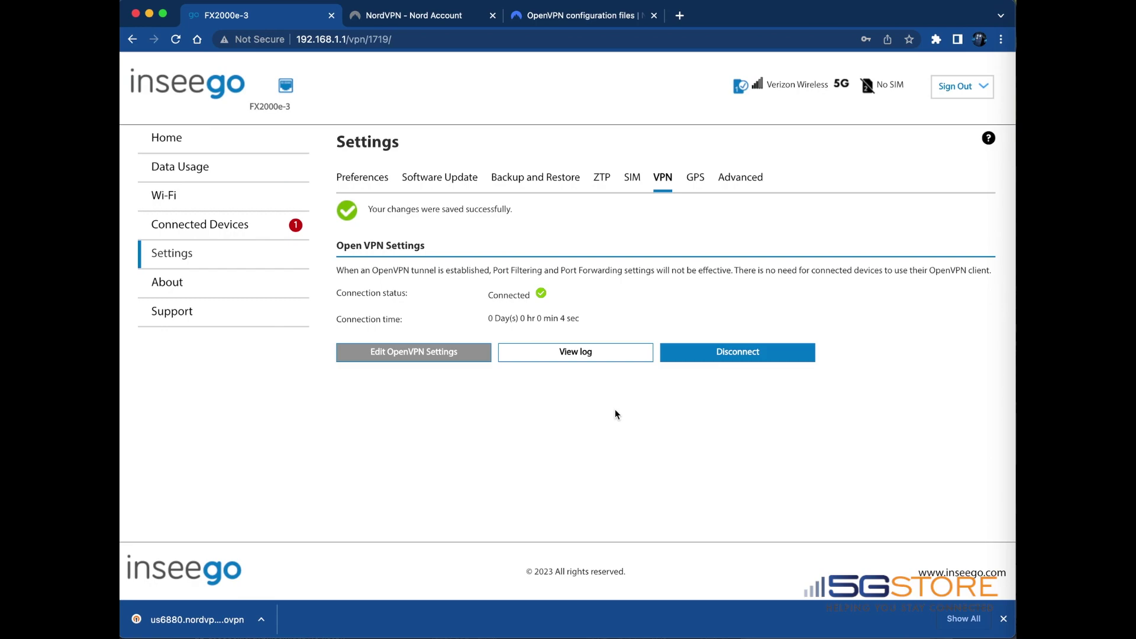